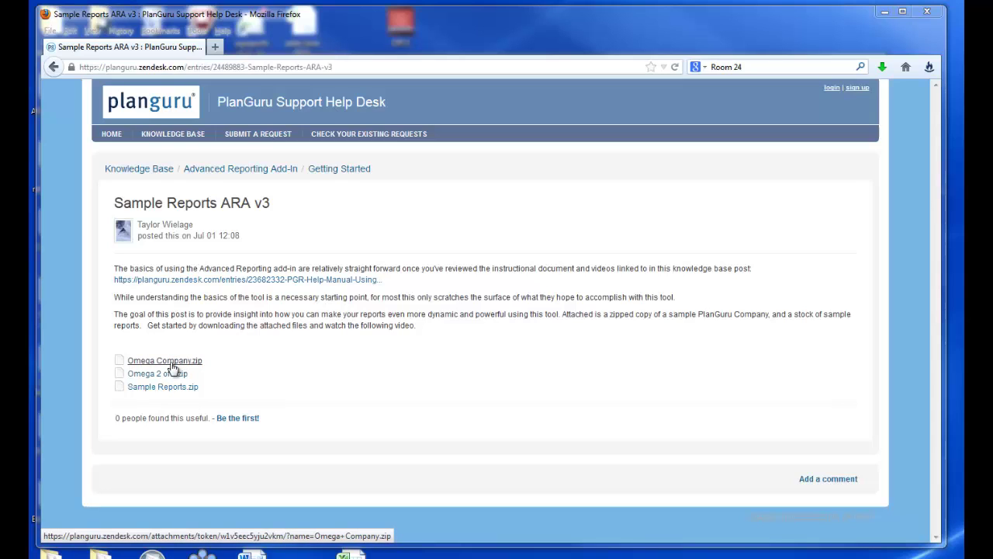
# Save the Omega Company and Omega 2 of 2 zip attachments into Public Documents\PlanGuru.
pyautogui.rightClick(172, 367)
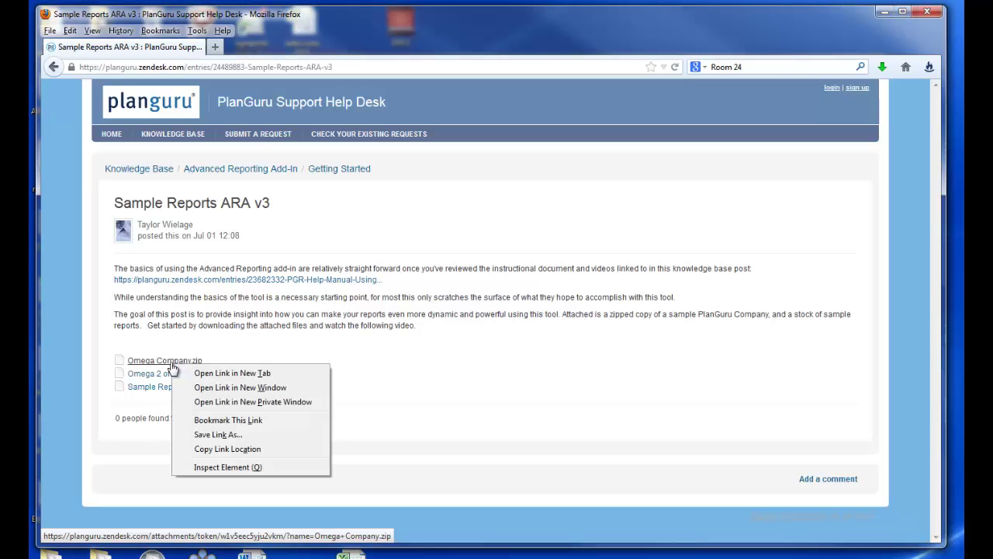
pyautogui.click(226, 434)
pyautogui.click(48, 198)
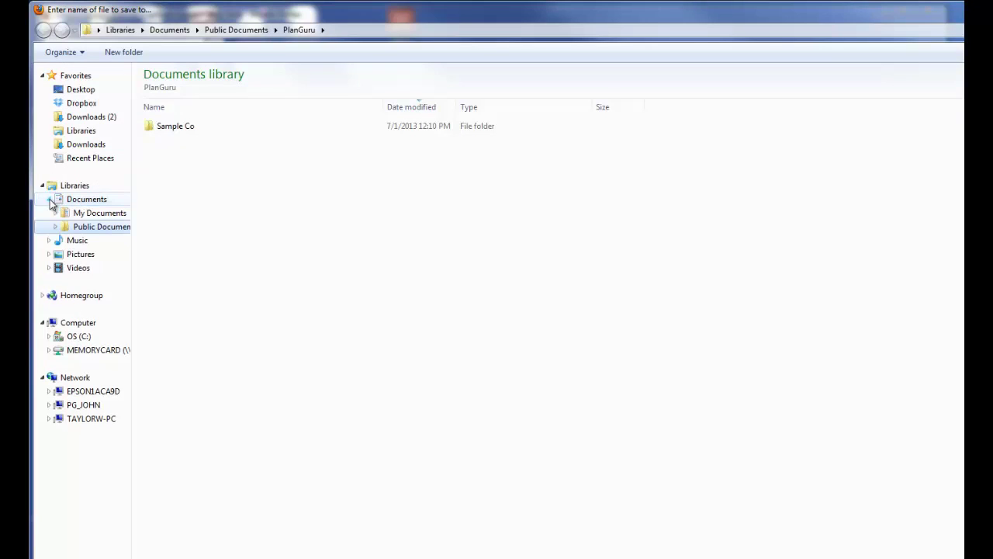
pyautogui.click(82, 227)
pyautogui.doubleClick(177, 126)
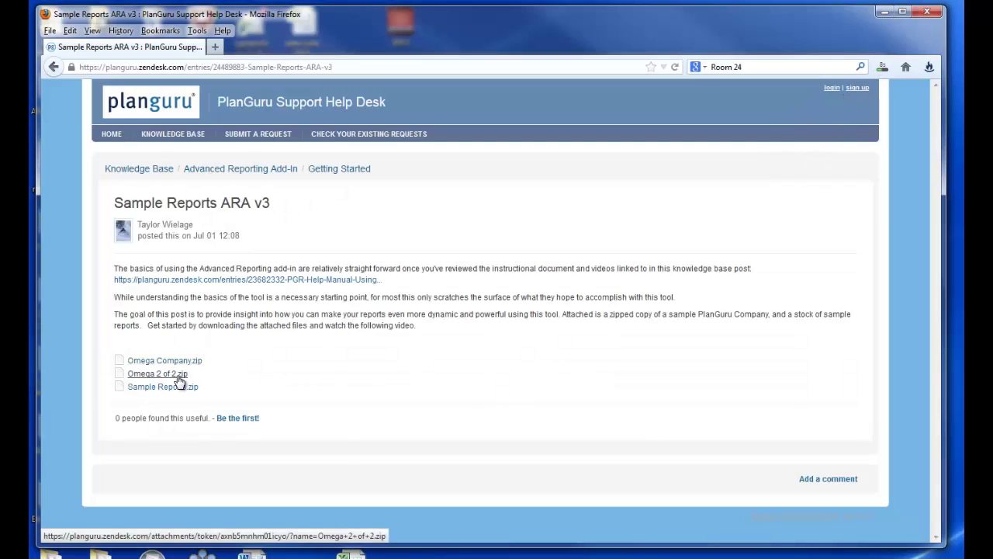
pyautogui.rightClick(179, 379)
pyautogui.click(240, 445)
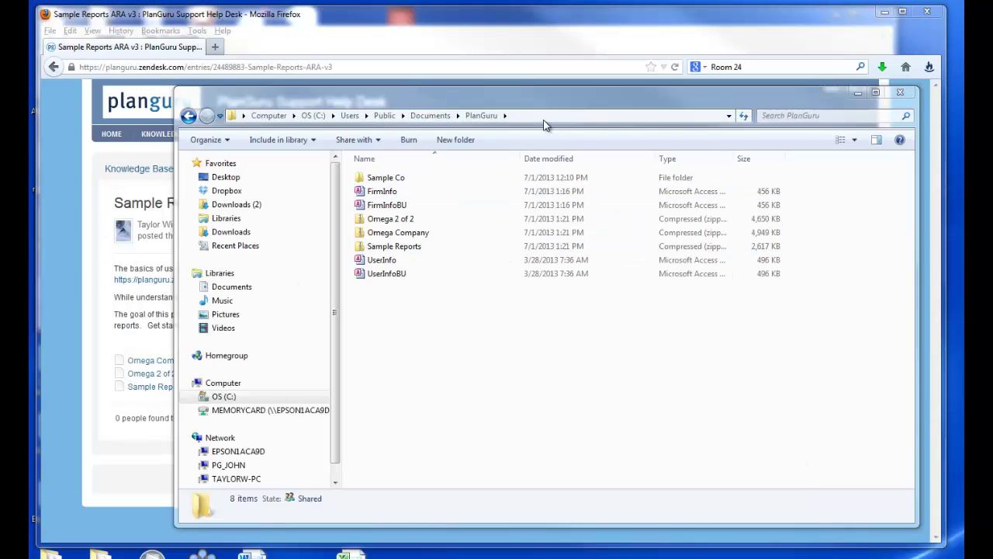
# Extract Omega Company.zip into a new Omega Company folder inside PlanGuru.
pyautogui.click(544, 118)
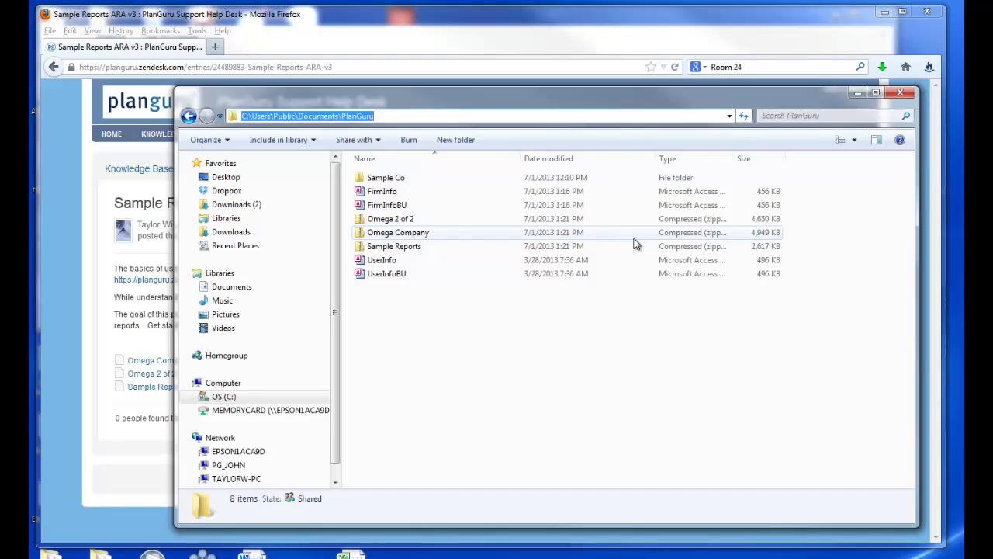
pyautogui.rightClick(424, 235)
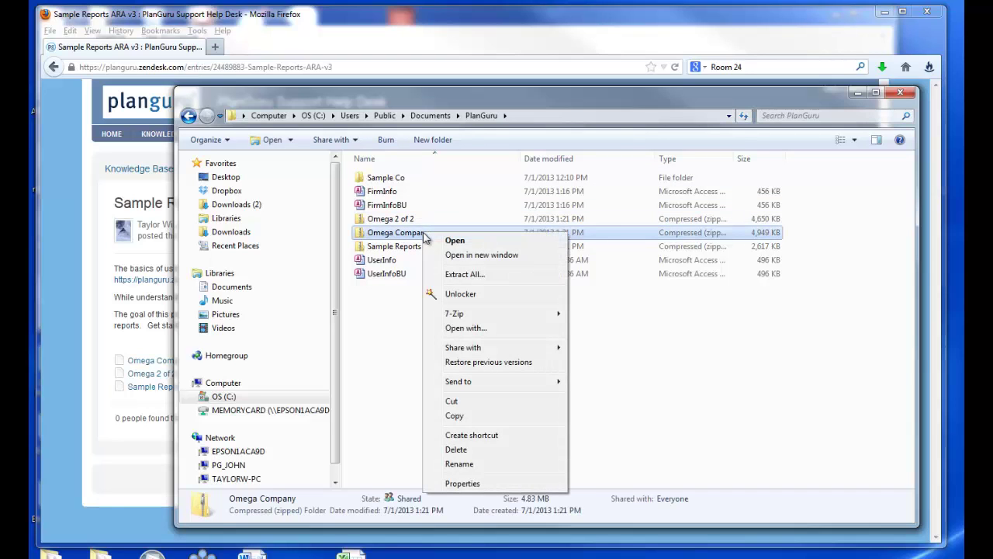
pyautogui.click(481, 281)
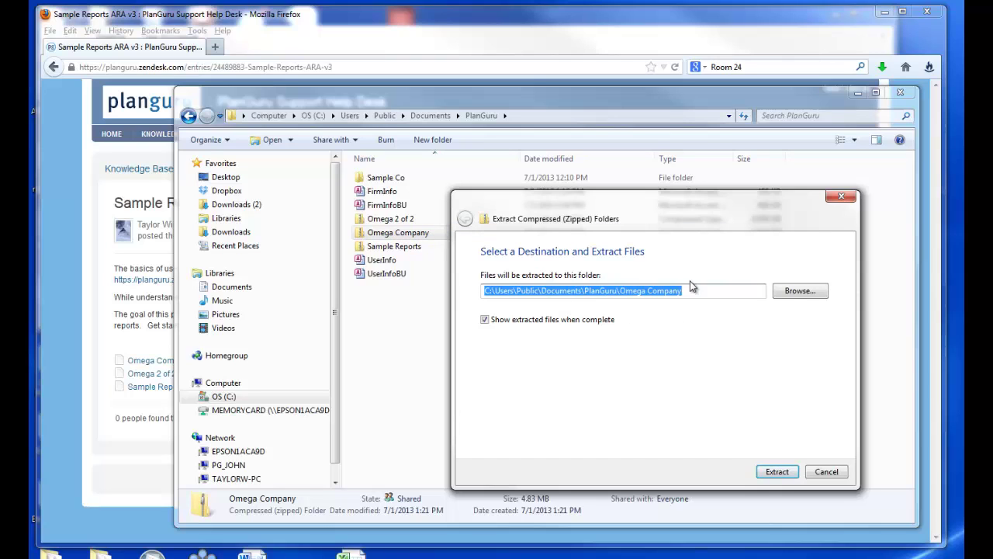
pyautogui.moveTo(698, 291); pyautogui.dragTo(627, 287)
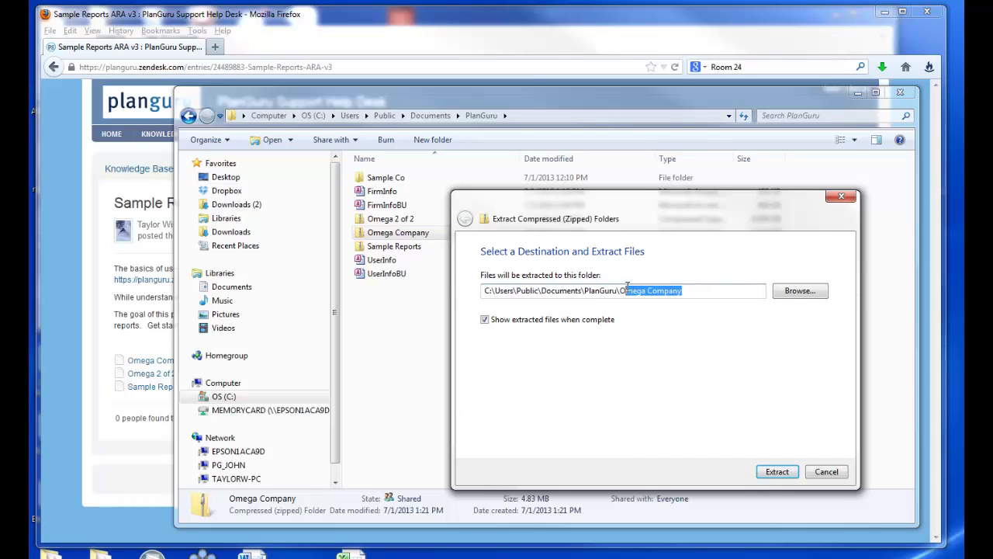
pyautogui.click(777, 471)
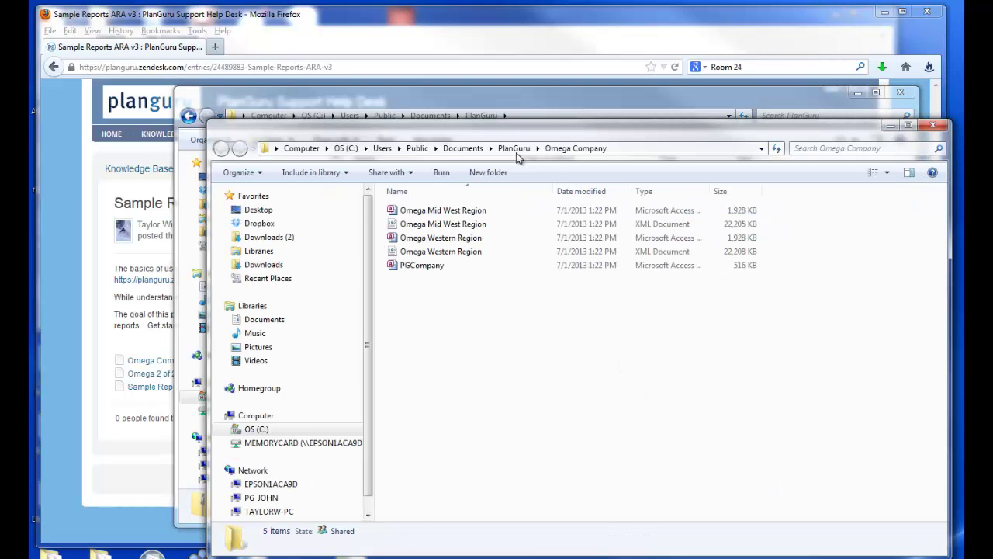
# Extract Omega 2 of 2.zip into the existing Omega Company folder.
pyautogui.click(515, 148)
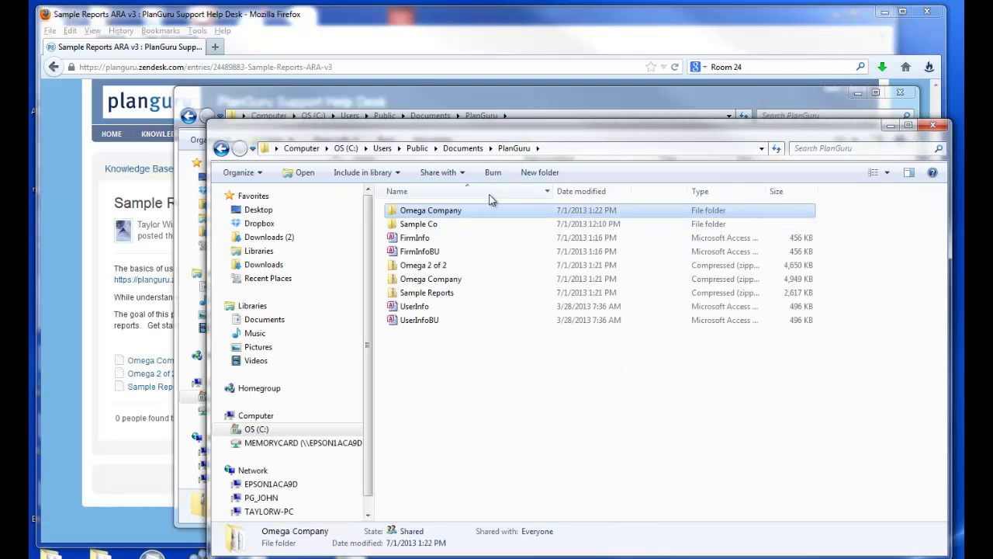
pyautogui.click(552, 148)
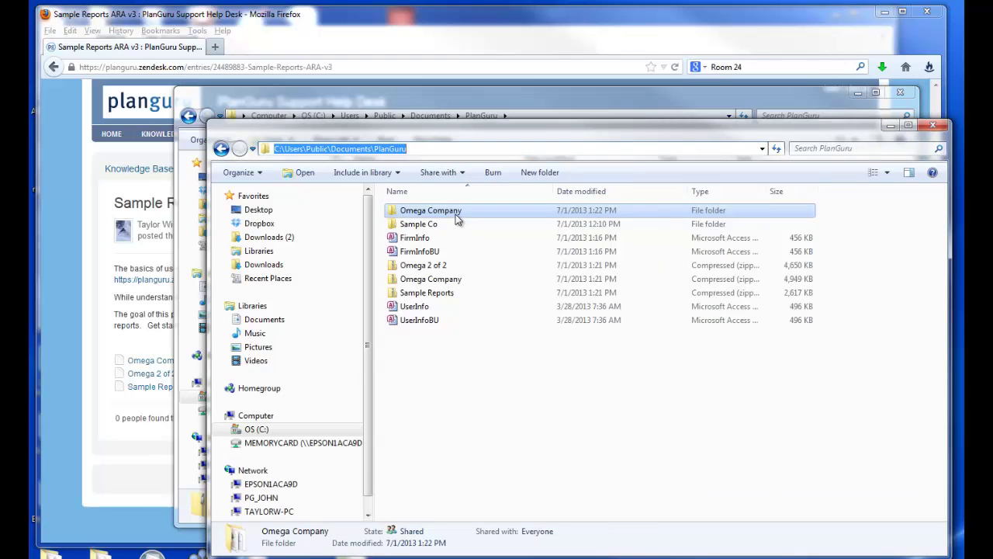
pyautogui.click(431, 267)
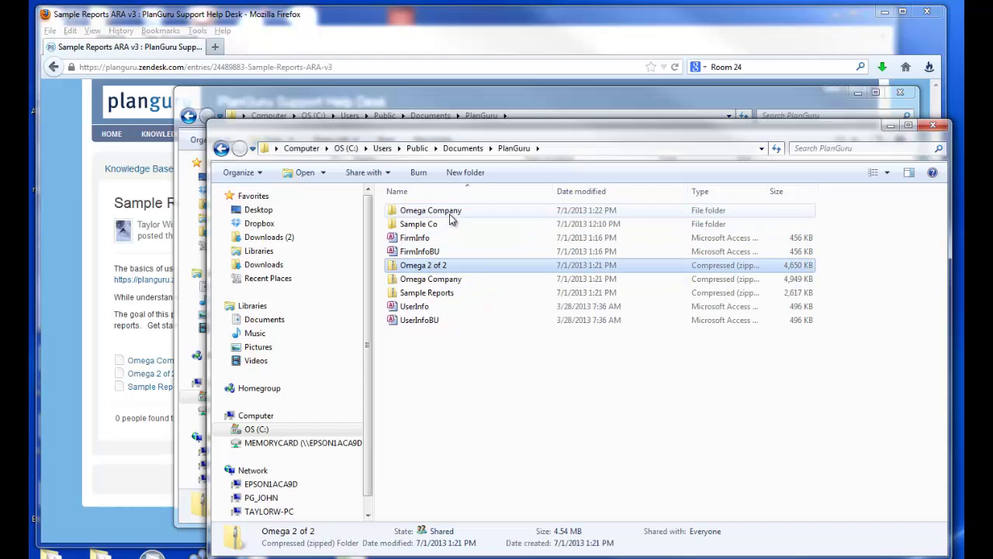
pyautogui.click(450, 219)
pyautogui.rightClick(436, 268)
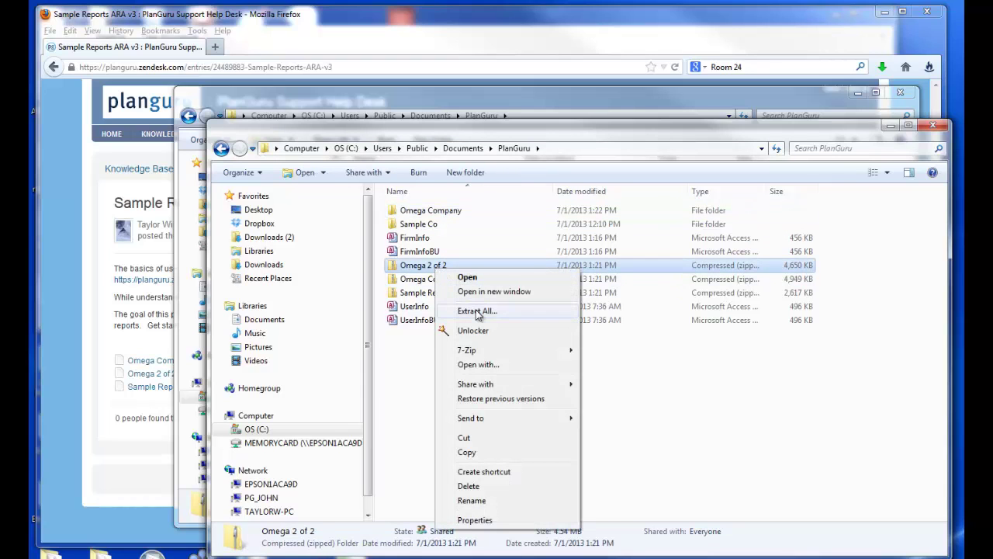
pyautogui.click(476, 311)
pyautogui.click(696, 292)
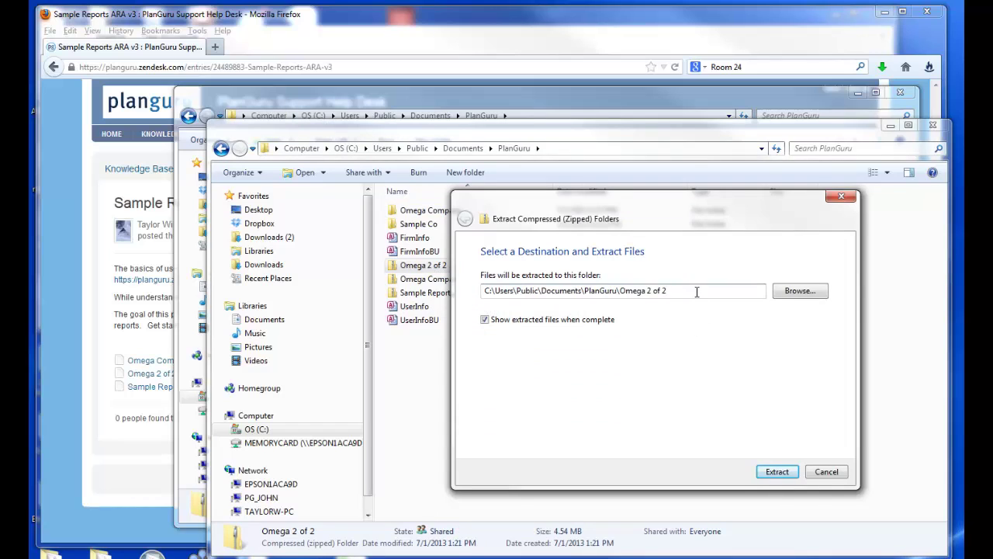
pyautogui.press('BackSpace')
pyautogui.press('BackSpace')
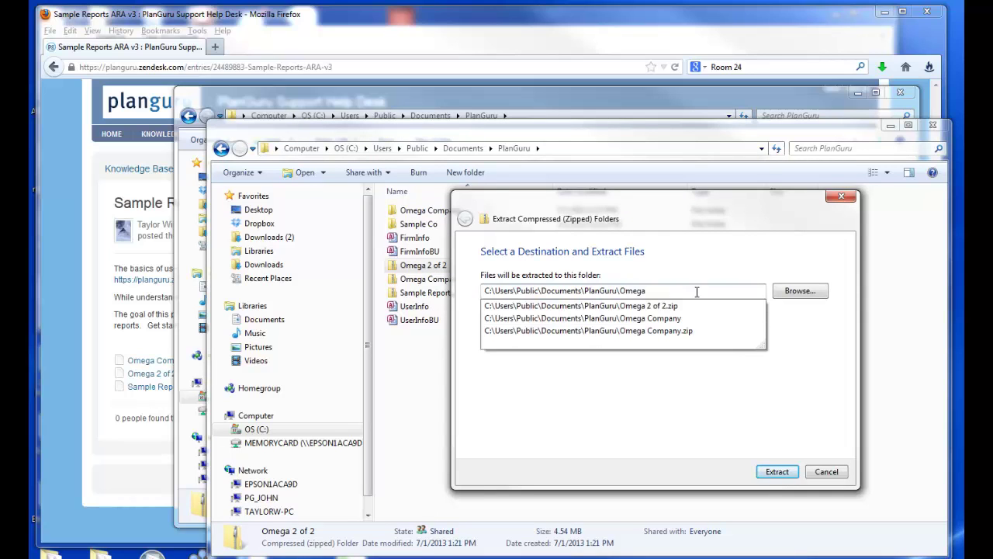
pyautogui.press('Down')
pyautogui.press('Down')
pyautogui.press('Return')
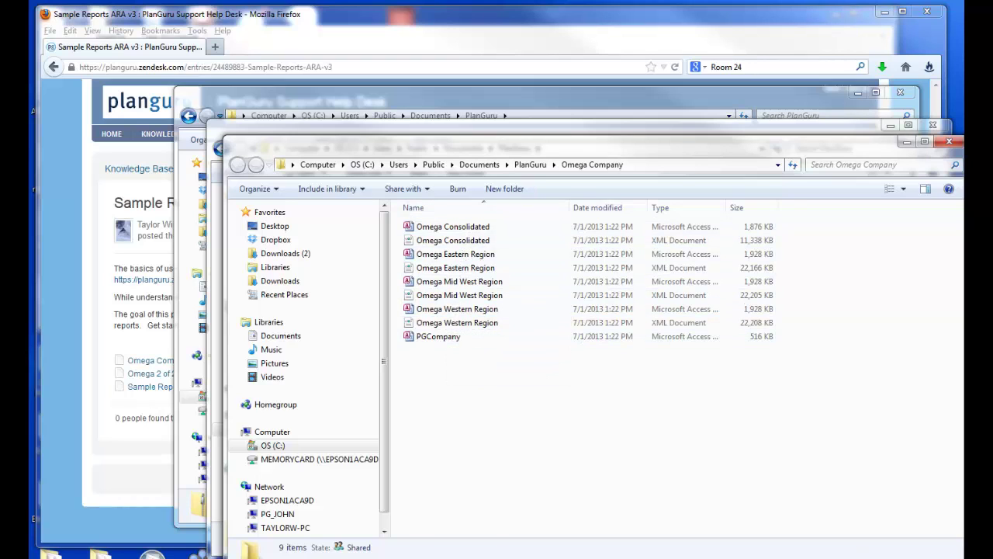
pyautogui.hotkey('alt', 'Up')
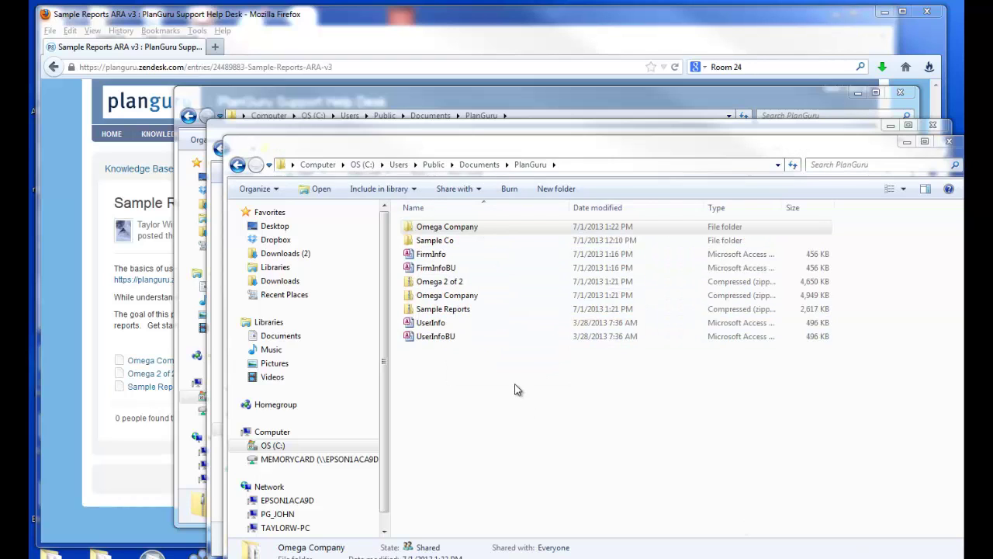
# Extract Sample Reports.zip into the Omega Company folder instead of its own folder.
pyautogui.click(456, 314)
pyautogui.rightClick(455, 312)
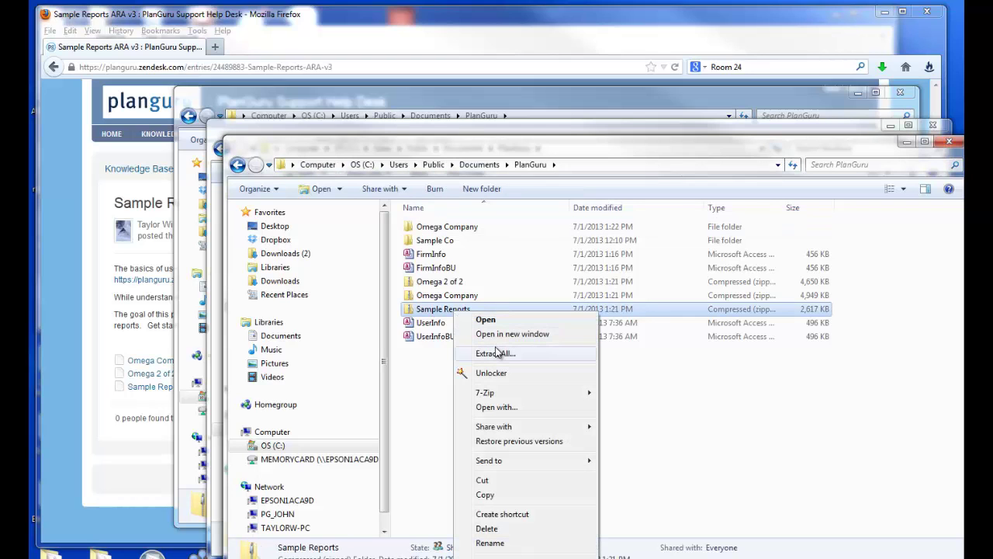
pyautogui.click(497, 357)
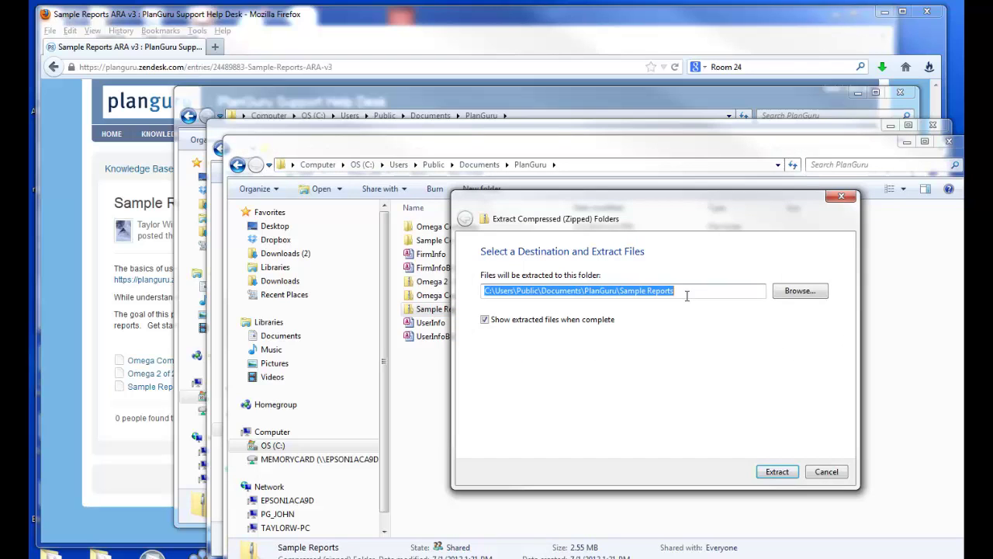
pyautogui.moveTo(687, 295); pyautogui.dragTo(621, 292)
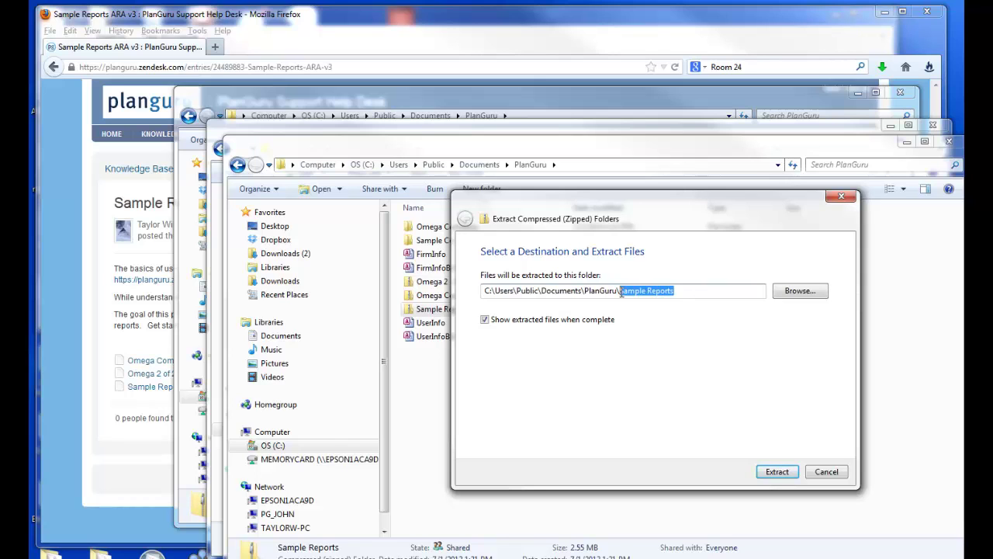
pyautogui.write('Ome')
pyautogui.press('Down')
pyautogui.press('Down')
pyautogui.press('Return')
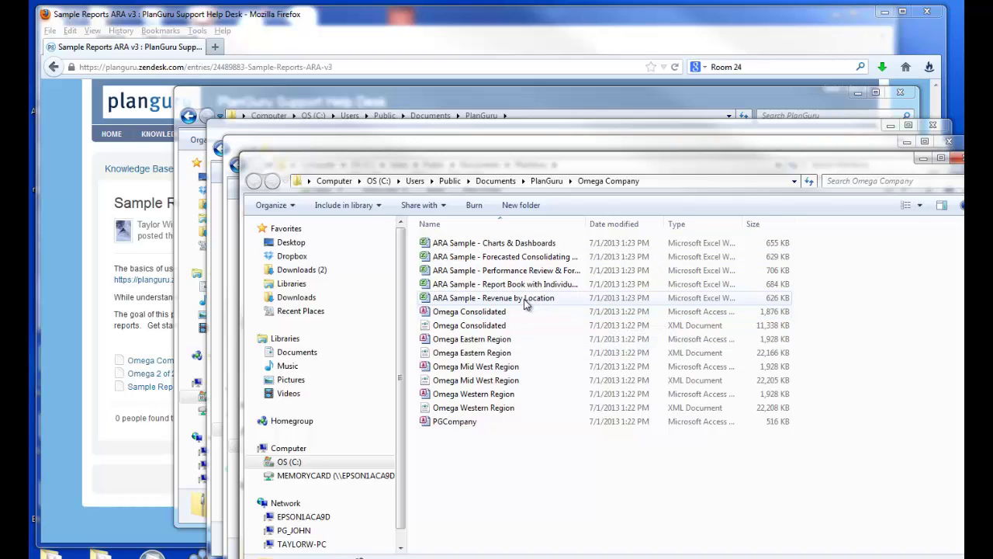
# Open the ARA Sample - Revenue by Location workbook, enable its data connections, and view the PGR analysis list.
pyautogui.doubleClick(525, 302)
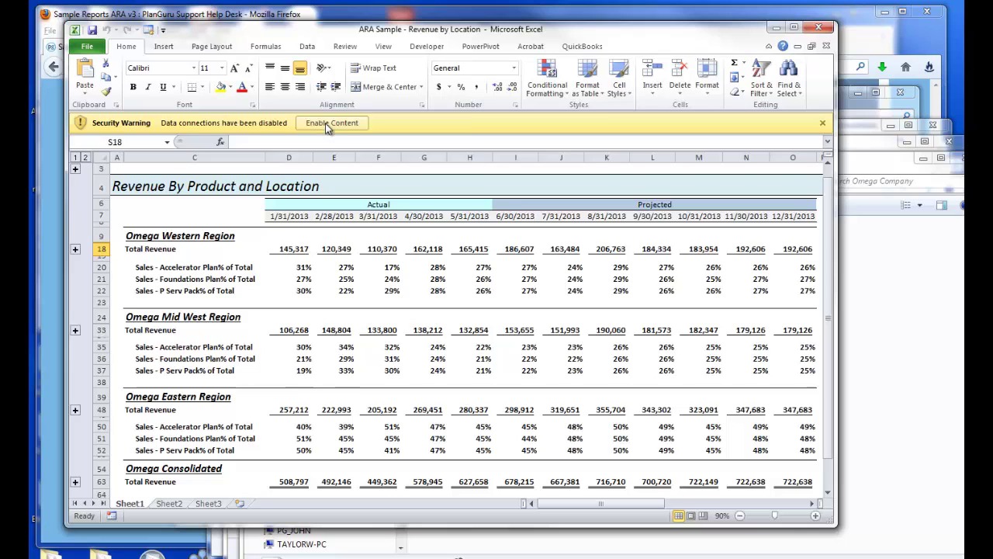
pyautogui.click(329, 124)
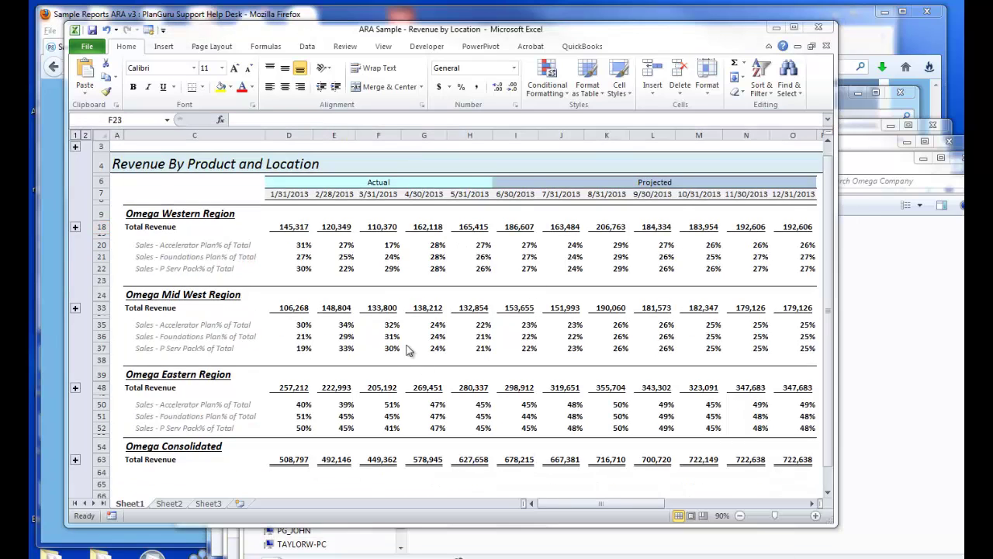
pyautogui.click(394, 280)
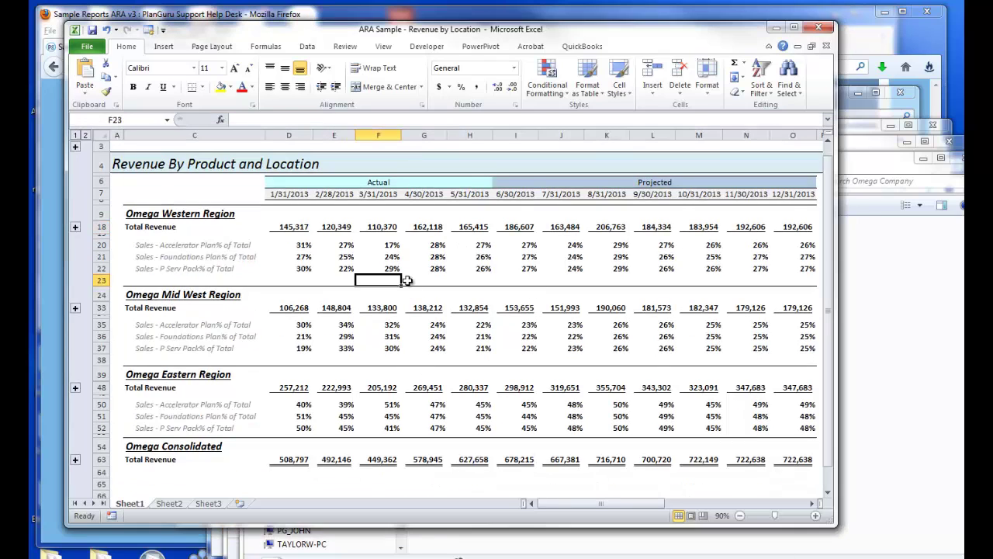
pyautogui.rightClick(390, 210)
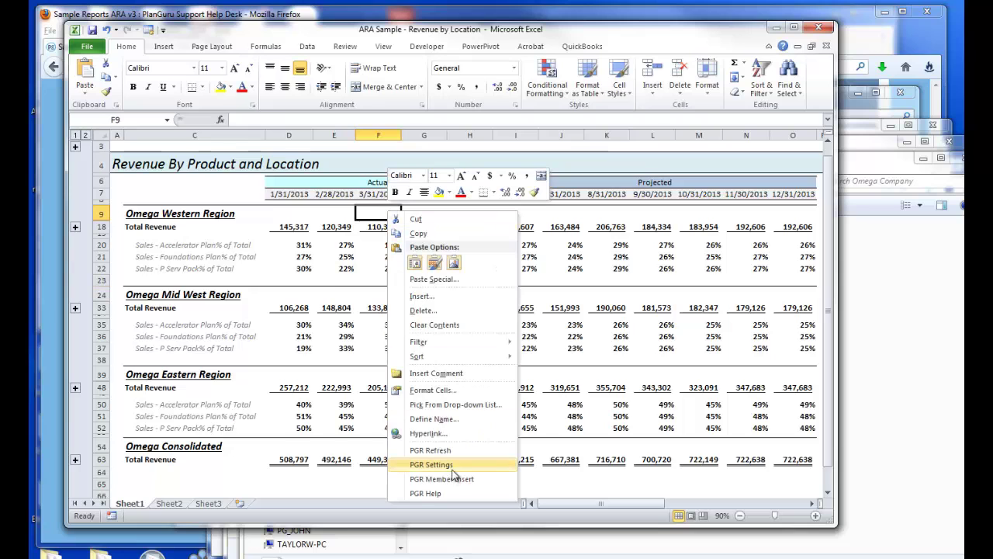
pyautogui.click(453, 469)
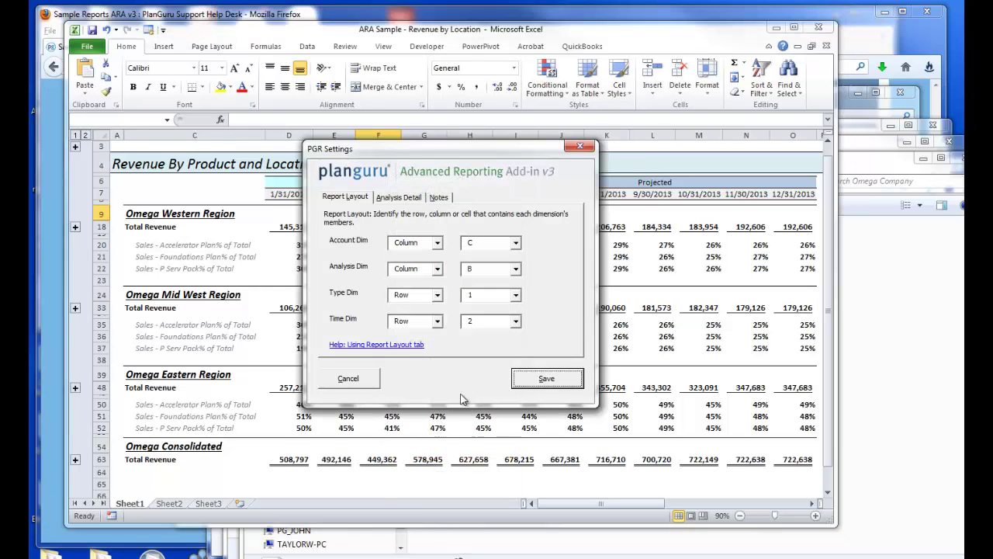
pyautogui.click(398, 196)
# Repoint the Omega Western Region analysis to its database in PlanGuru\Omega Company.
pyautogui.click(400, 247)
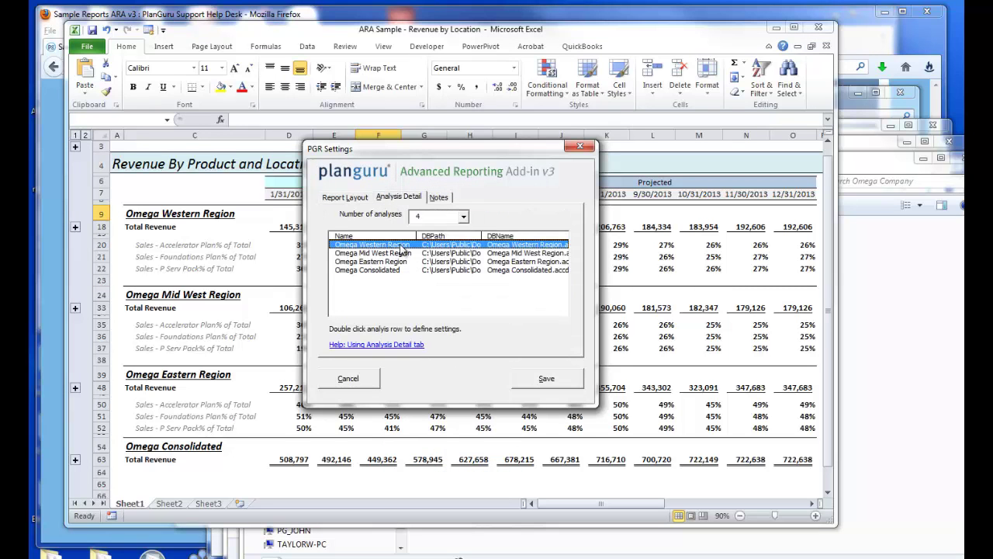
pyautogui.doubleClick(402, 247)
pyautogui.click(372, 296)
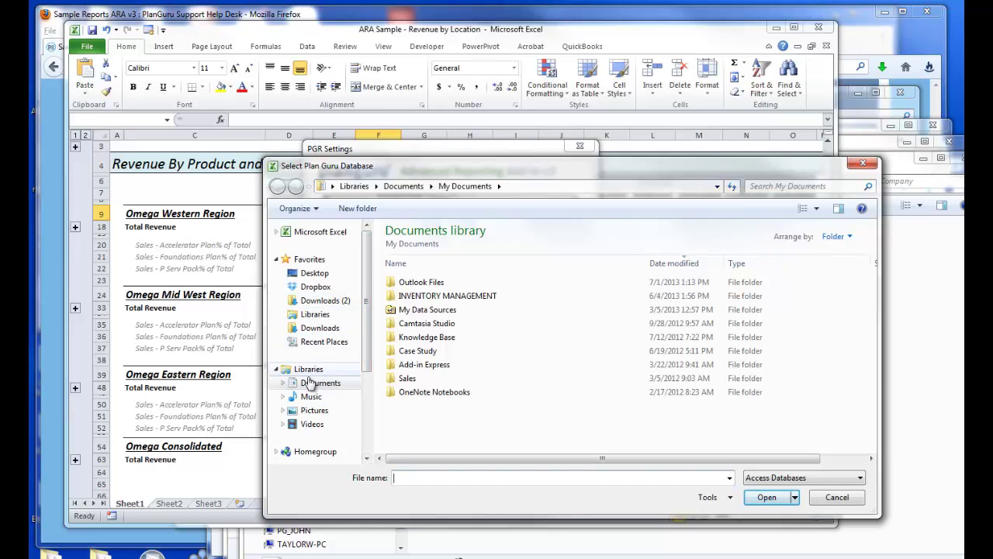
pyautogui.click(283, 383)
pyautogui.click(289, 411)
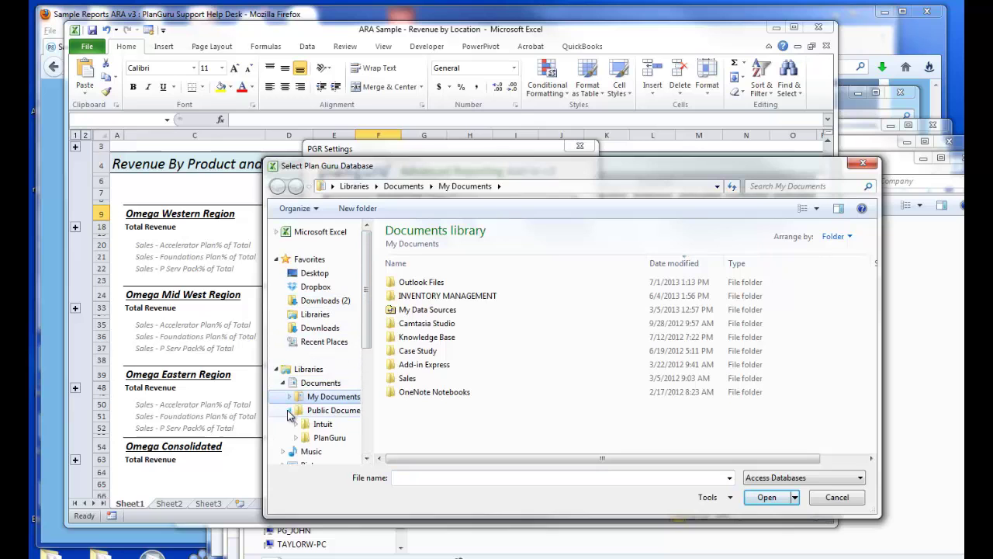
pyautogui.click(311, 437)
pyautogui.doubleClick(432, 284)
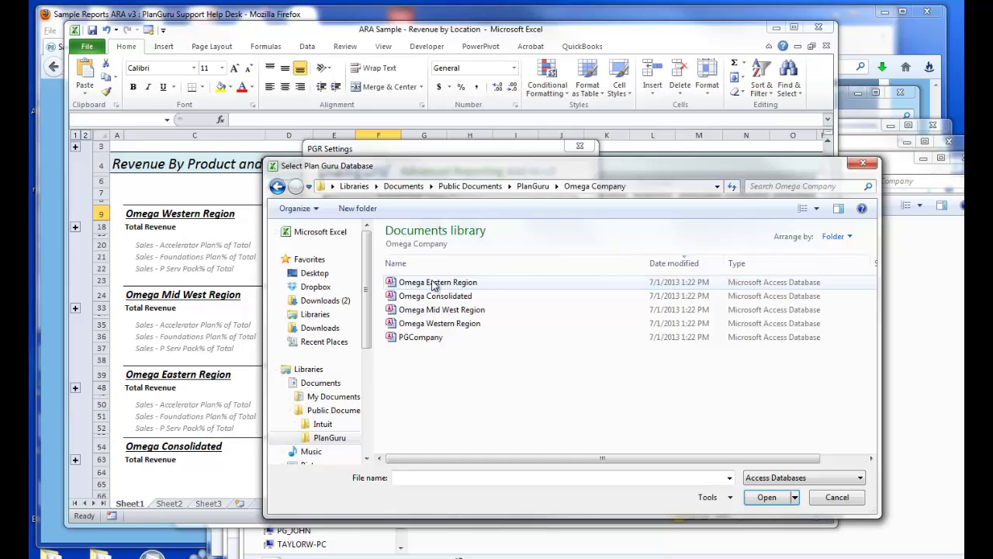
pyautogui.moveTo(492, 167); pyautogui.dragTo(525, 289)
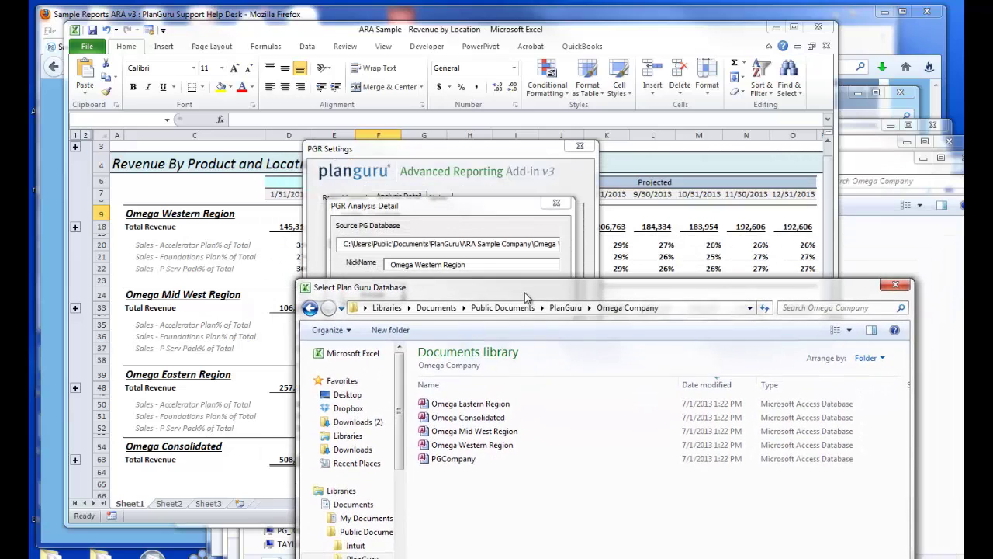
pyautogui.click(480, 449)
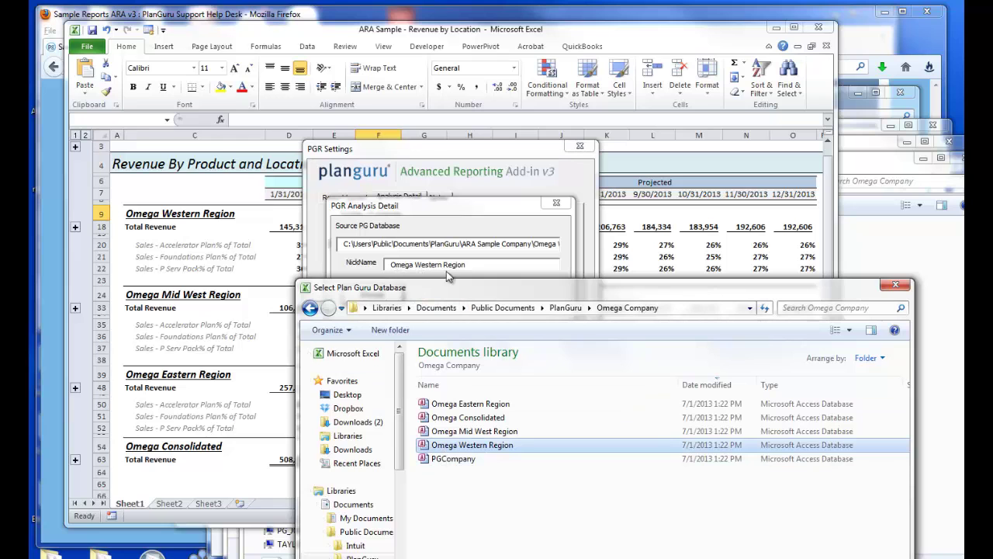
pyautogui.moveTo(466, 288); pyautogui.dragTo(362, 154)
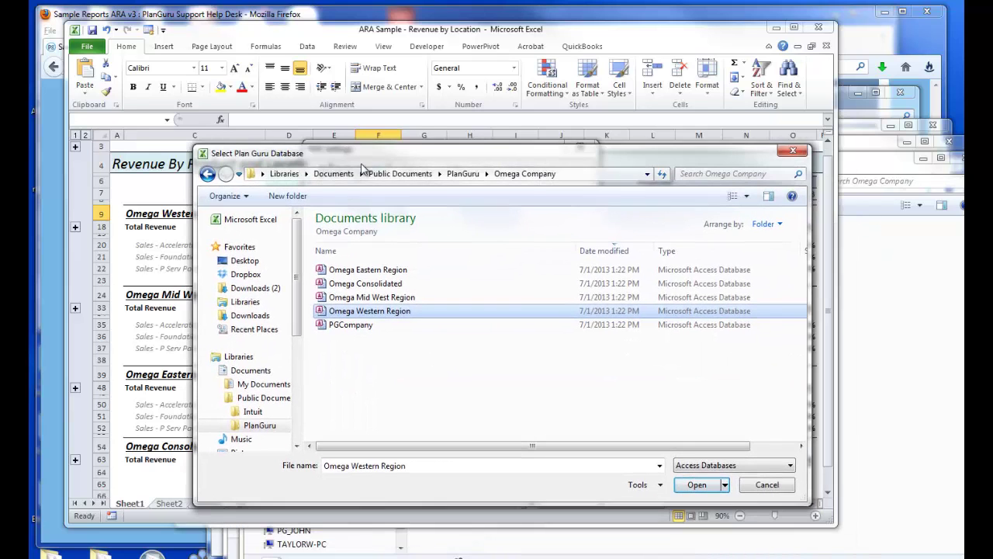
pyautogui.click(698, 485)
pyautogui.click(543, 332)
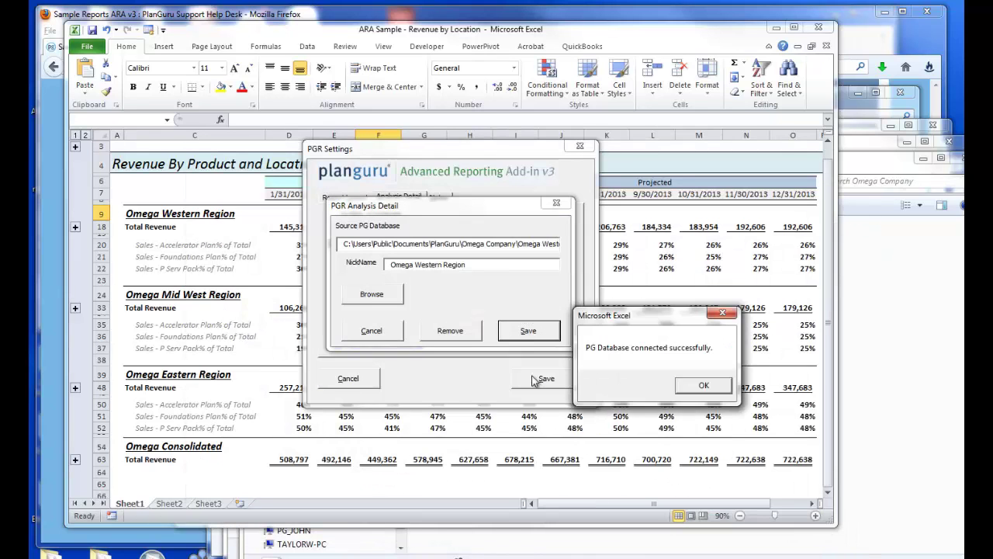
pyautogui.click(704, 387)
# Repoint the Omega Mid West Region analysis to its local Omega Company database.
pyautogui.doubleClick(466, 258)
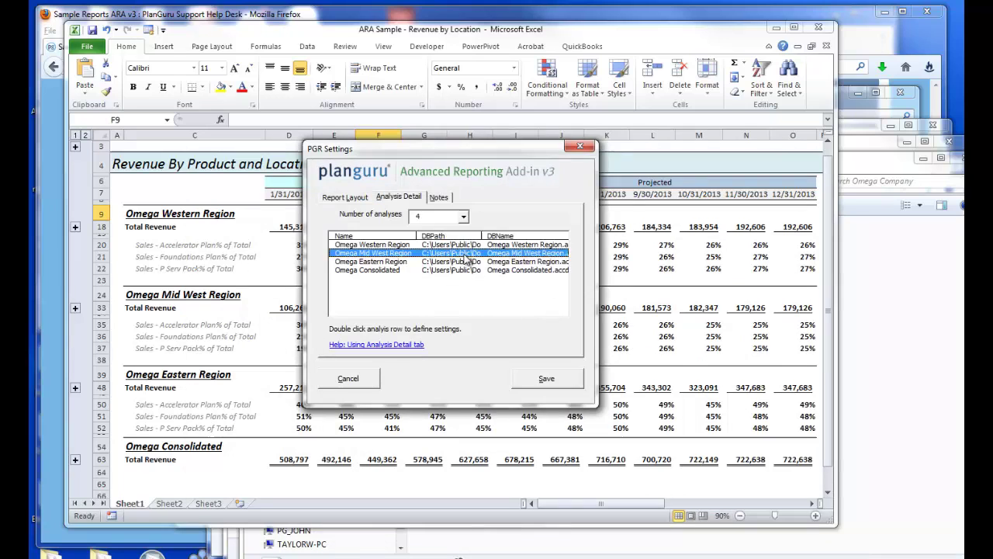
pyautogui.click(378, 300)
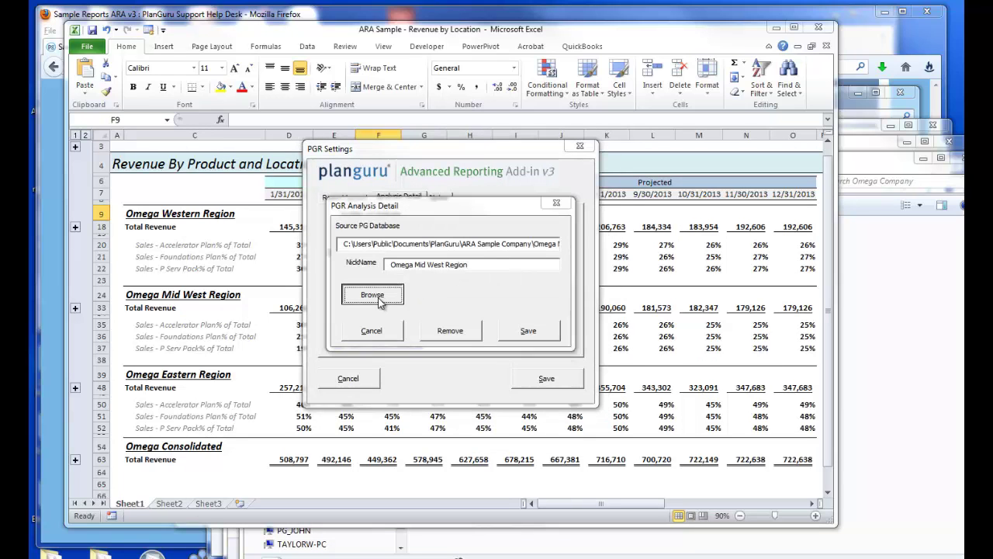
pyautogui.click(393, 299)
pyautogui.click(697, 484)
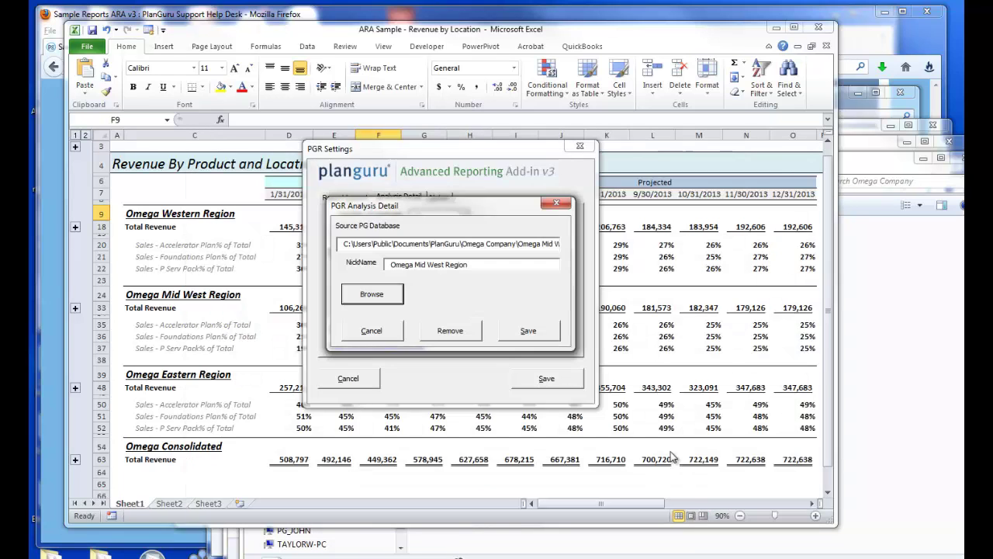
pyautogui.click(543, 332)
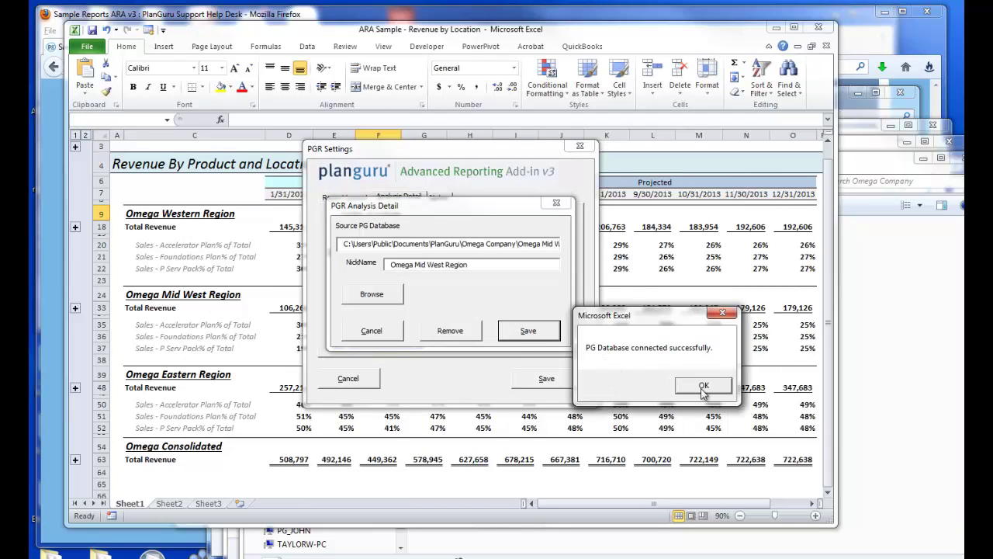
pyautogui.click(703, 387)
# Repoint the Omega Eastern Region analysis to its local Omega Company database.
pyautogui.doubleClick(455, 263)
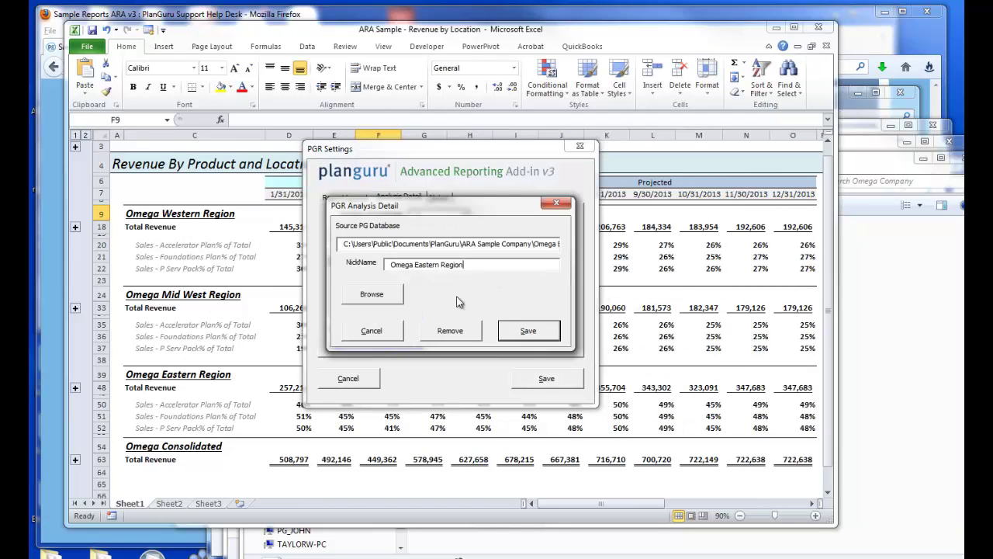
pyautogui.click(395, 293)
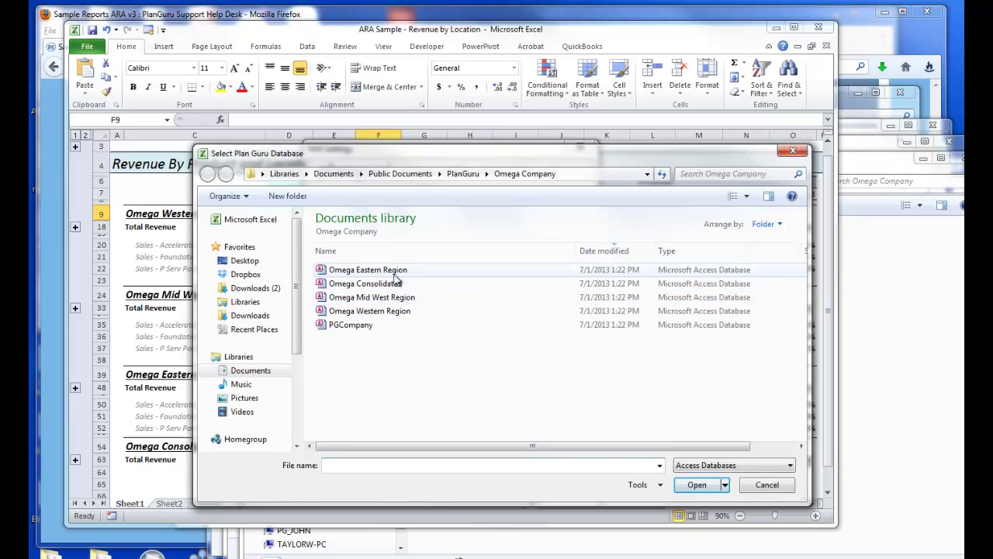
pyautogui.click(396, 271)
pyautogui.click(696, 485)
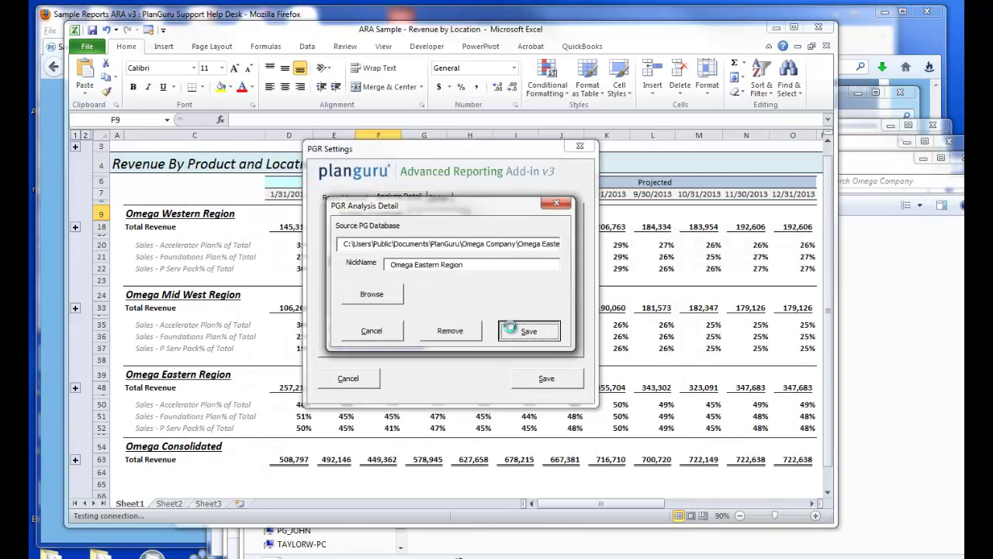
pyautogui.click(528, 331)
pyautogui.click(710, 390)
# Repoint the Omega Consolidated analysis to its local Omega Company database.
pyautogui.doubleClick(455, 273)
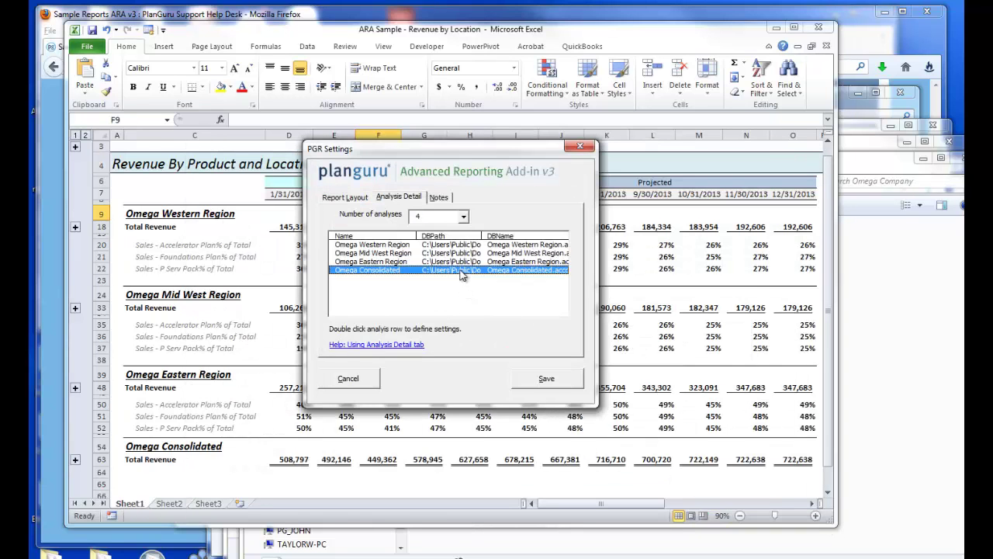
pyautogui.click(378, 296)
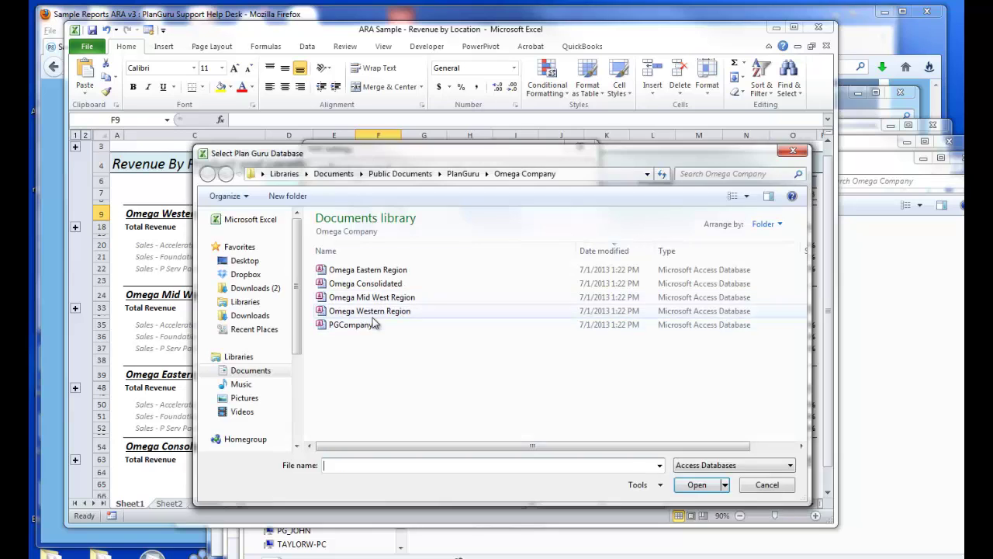
pyautogui.click(393, 284)
pyautogui.click(697, 486)
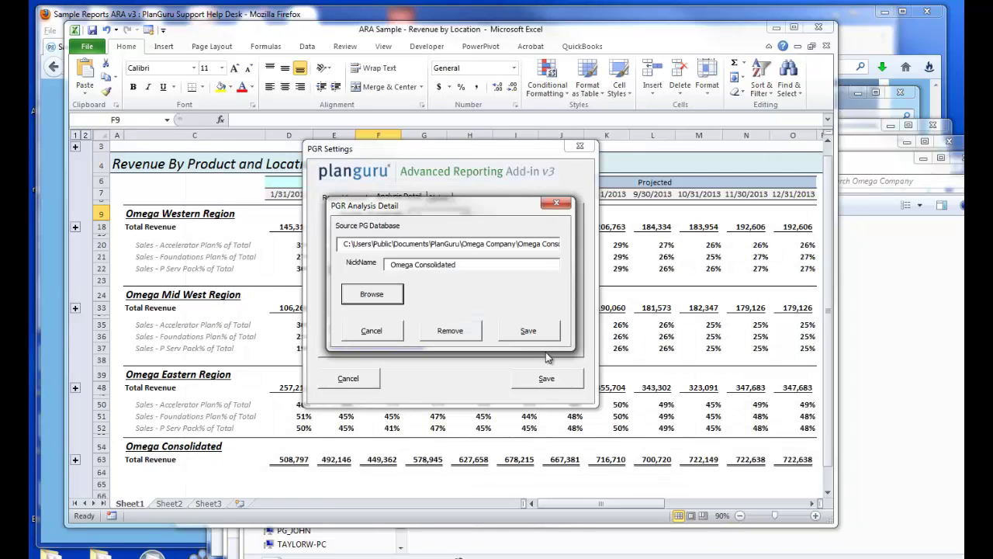
pyautogui.click(528, 331)
pyautogui.click(703, 385)
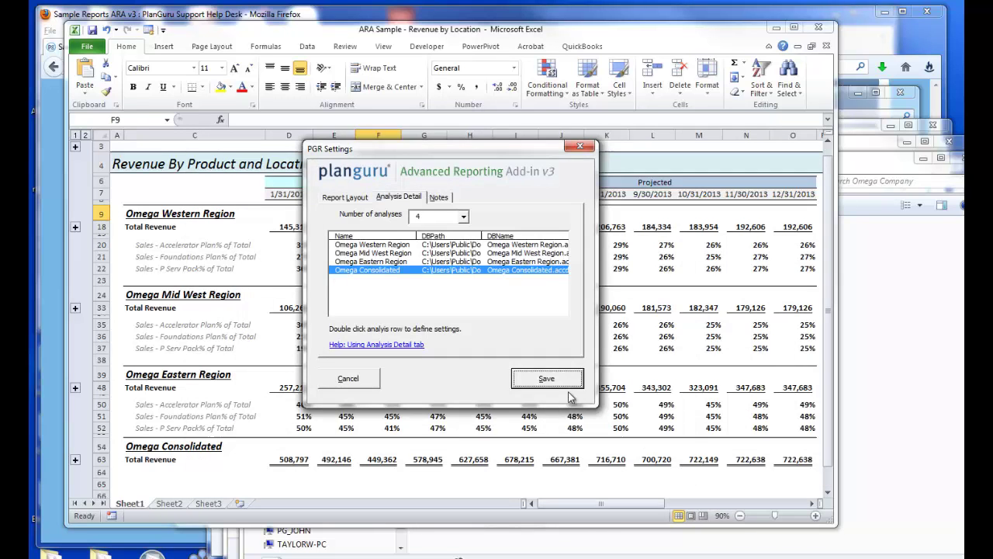
pyautogui.moveTo(537, 147); pyautogui.dragTo(514, 153)
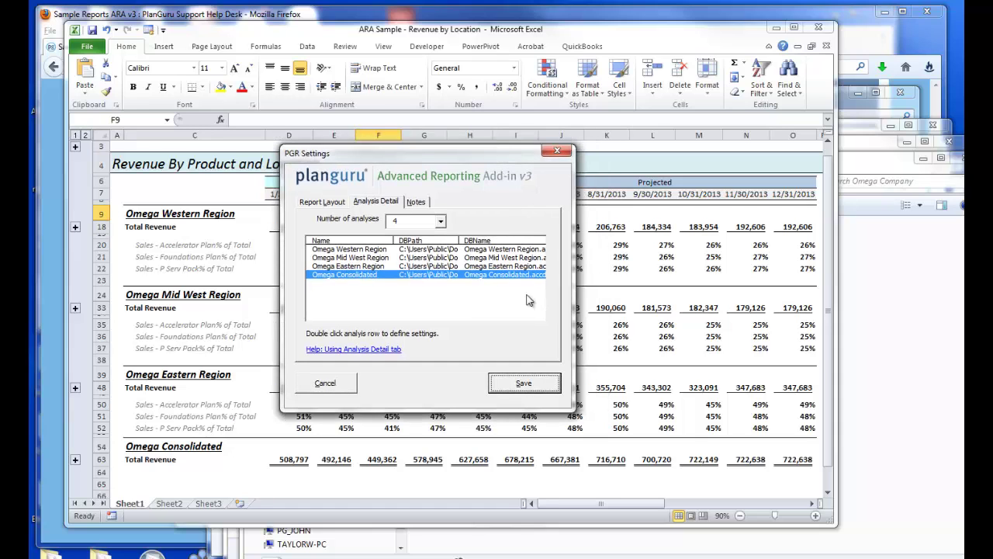
# Save the PGR settings, refresh the report, and check the Western Region detail rows.
pyautogui.click(524, 383)
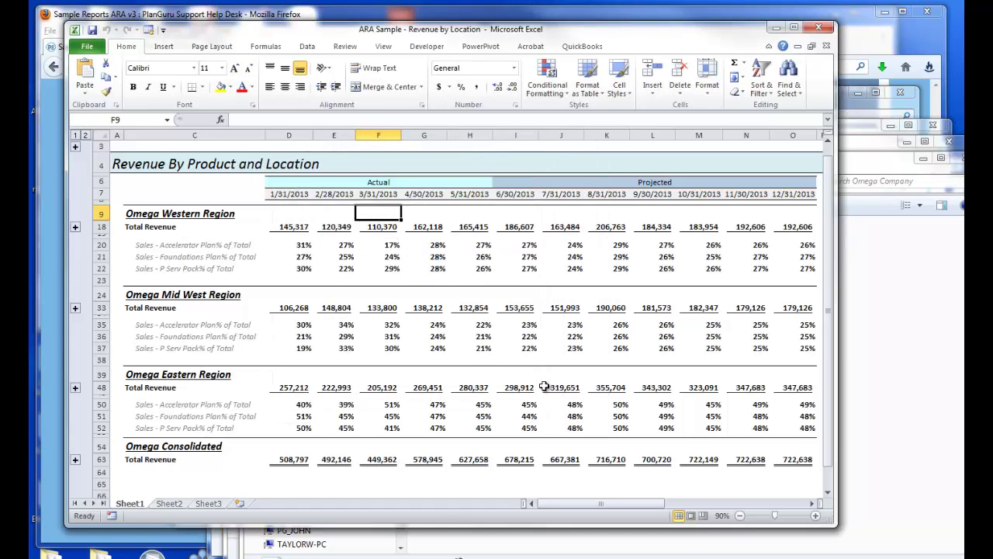
pyautogui.rightClick(378, 214)
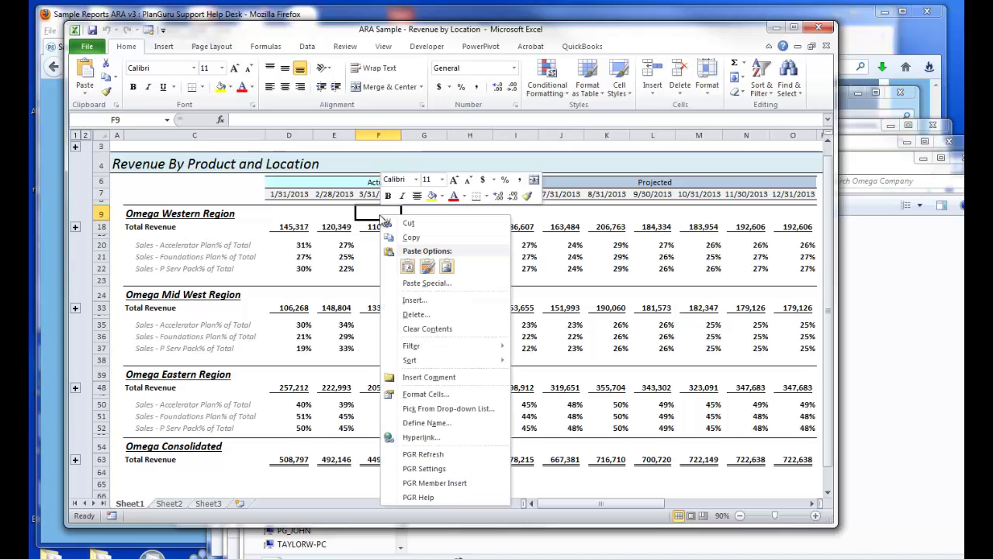
pyautogui.click(435, 456)
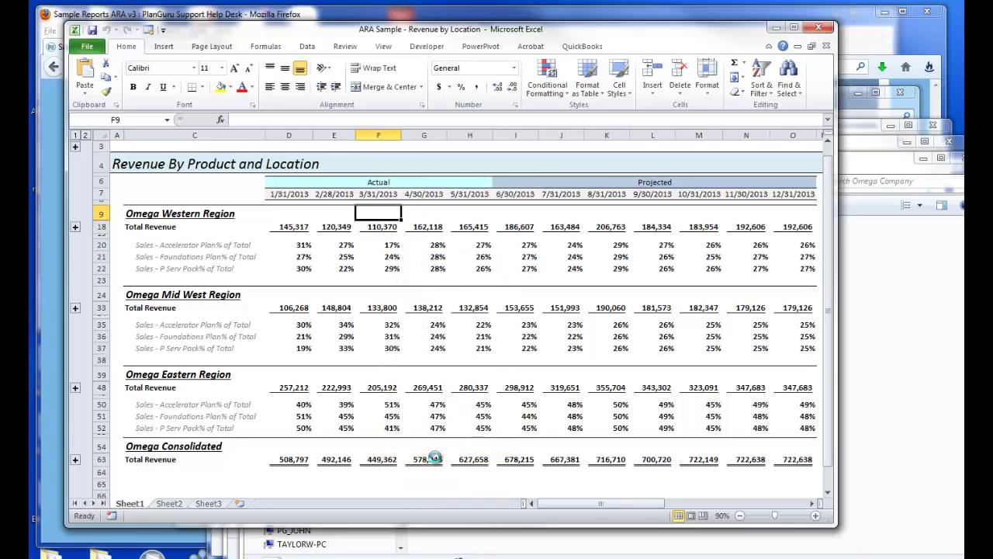
pyautogui.click(75, 227)
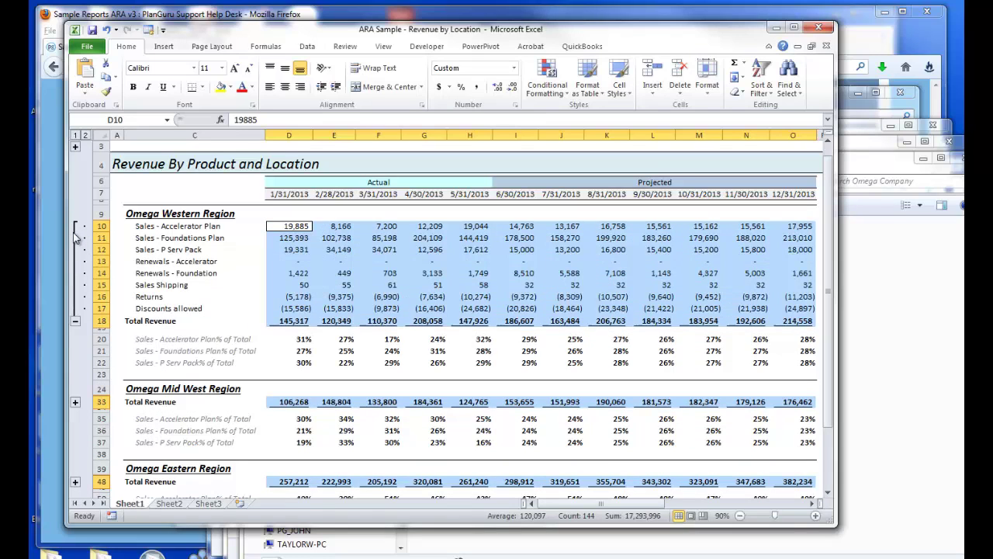
pyautogui.click(75, 238)
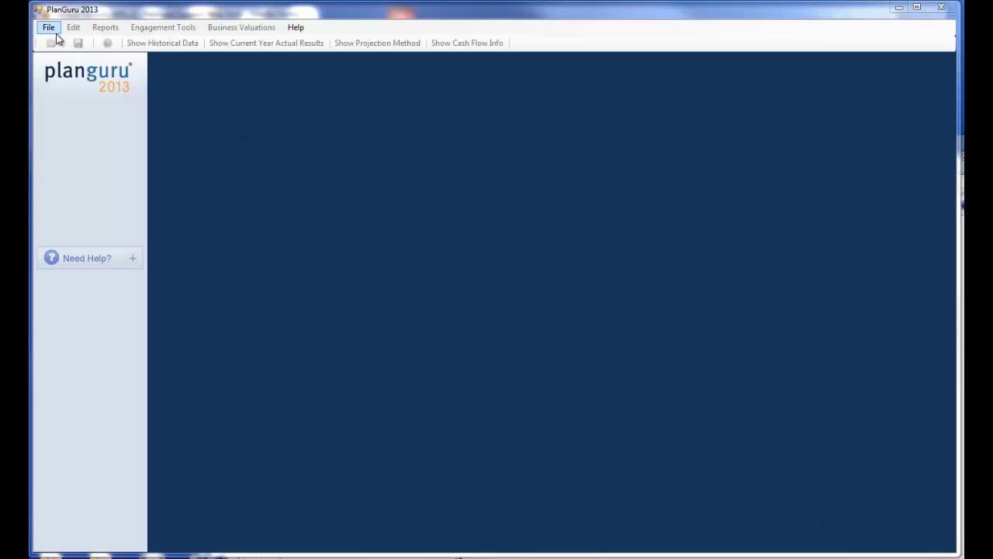
# Open Omega Western Region.xml from the Omega Company analyses in PlanGuru.
pyautogui.click(48, 28)
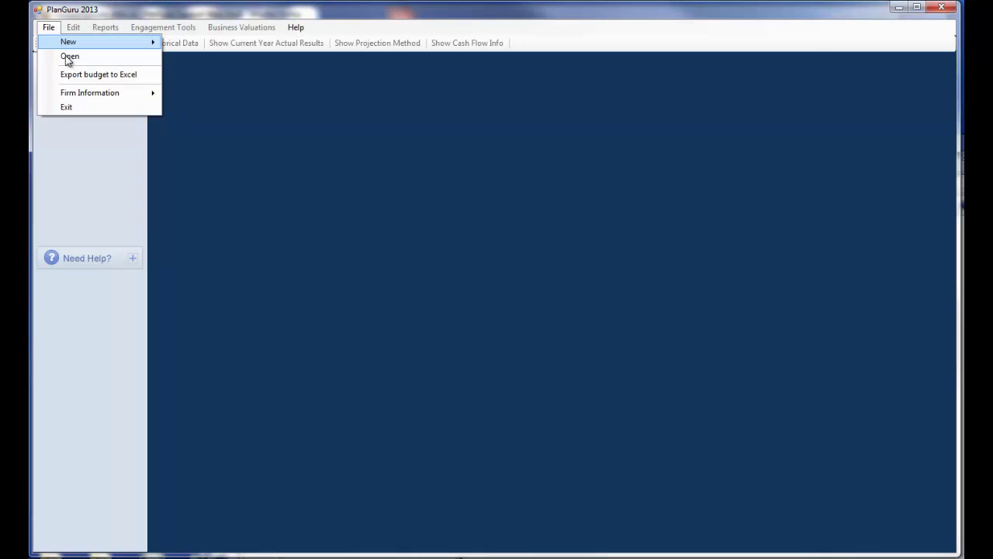
pyautogui.click(65, 57)
pyautogui.click(644, 284)
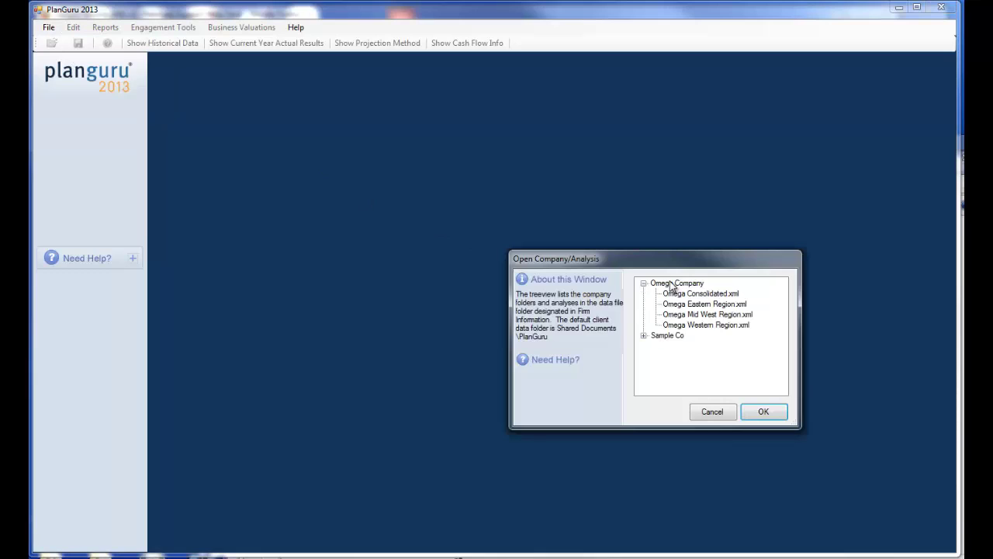
pyautogui.click(703, 328)
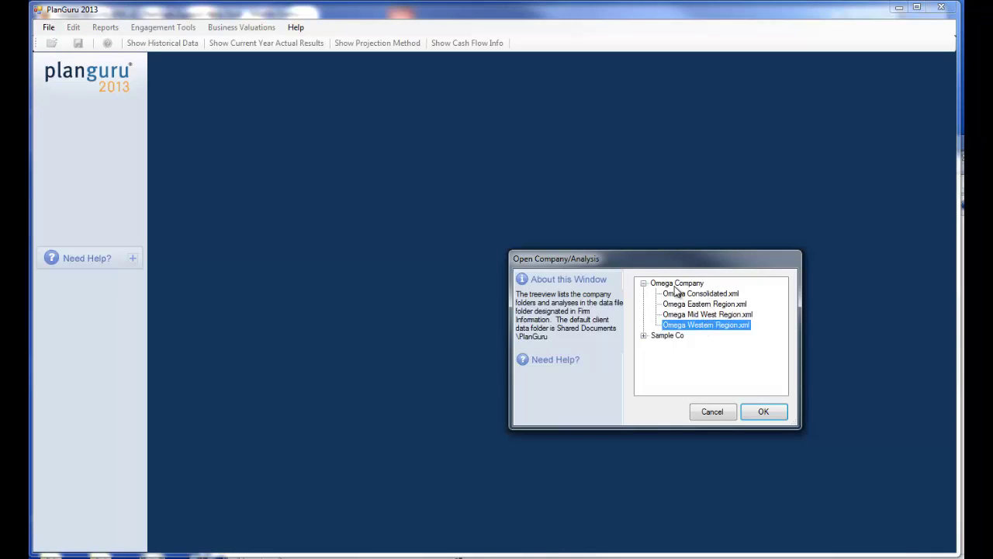
pyautogui.click(763, 412)
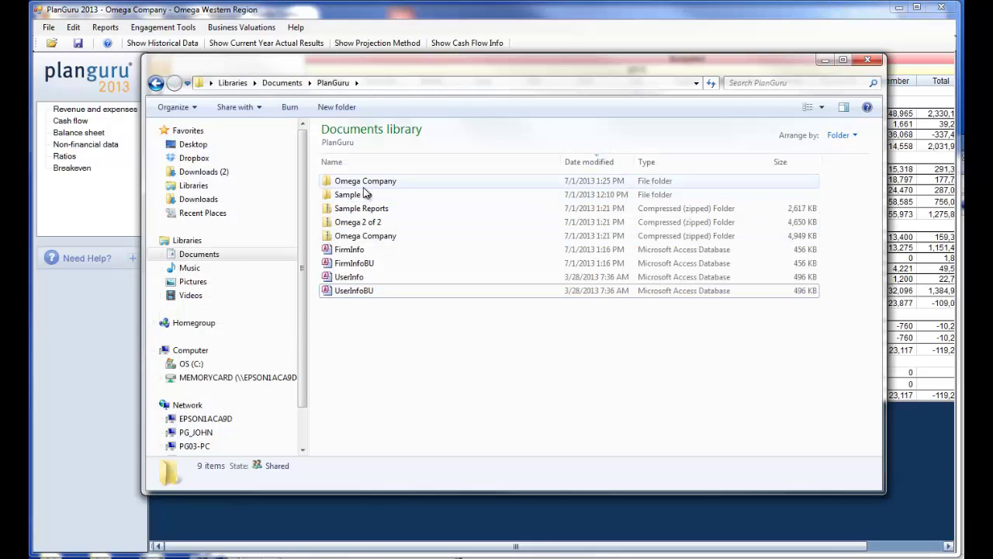
# Select the Sample Reports, Omega 2 of 2 and Omega Company zip files in the PlanGuru folder.
pyautogui.doubleClick(358, 182)
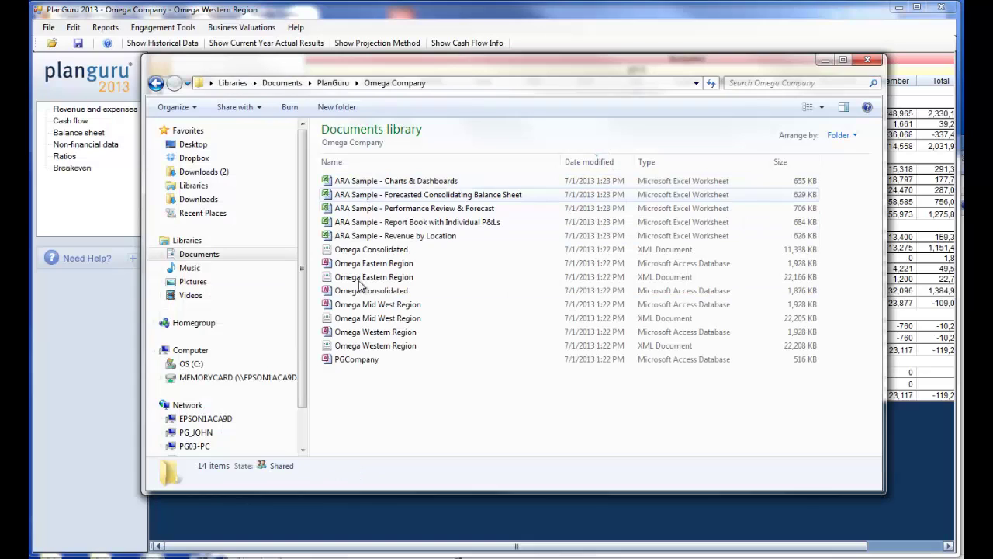
pyautogui.click(333, 83)
pyautogui.click(359, 211)
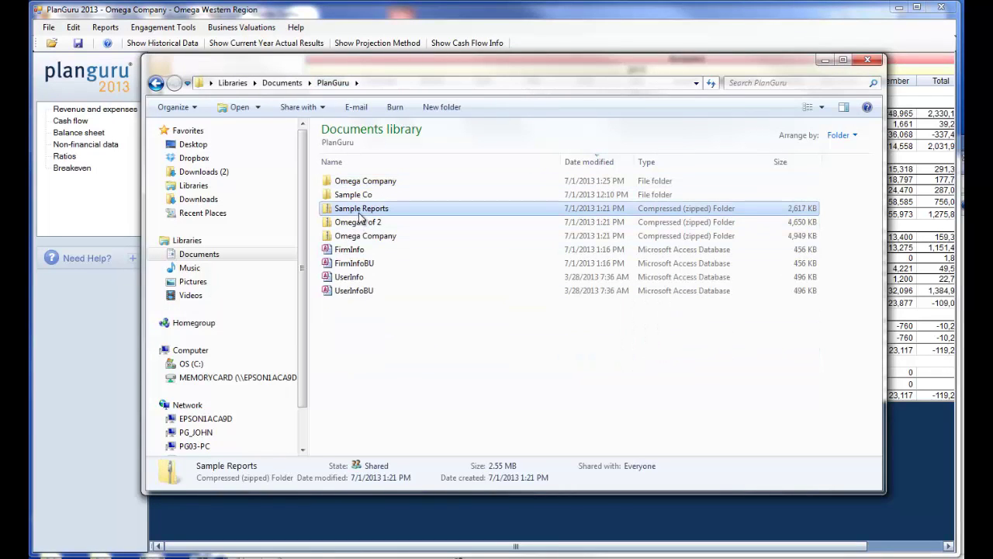
pyautogui.hotkey('shift', 'Down')
pyautogui.hotkey('shift', 'Down')
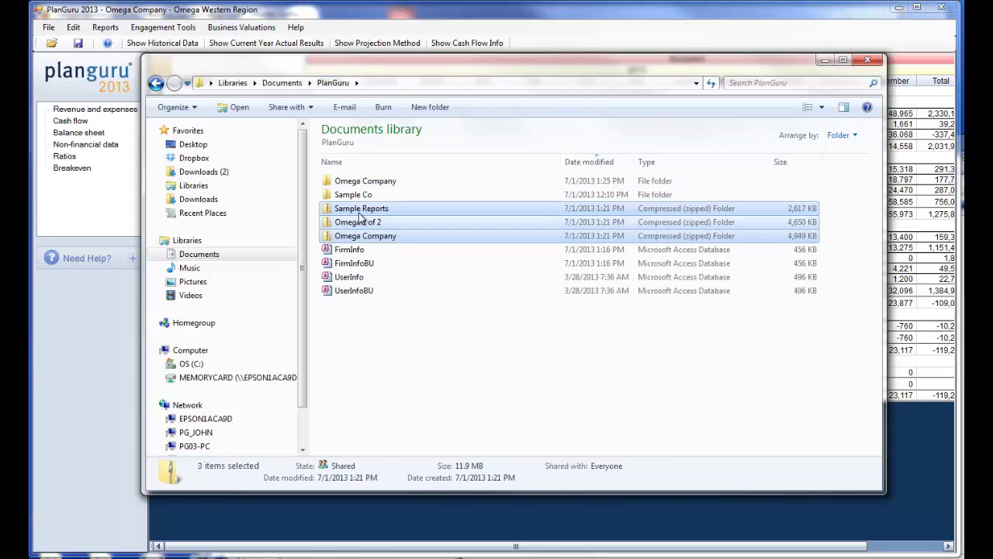